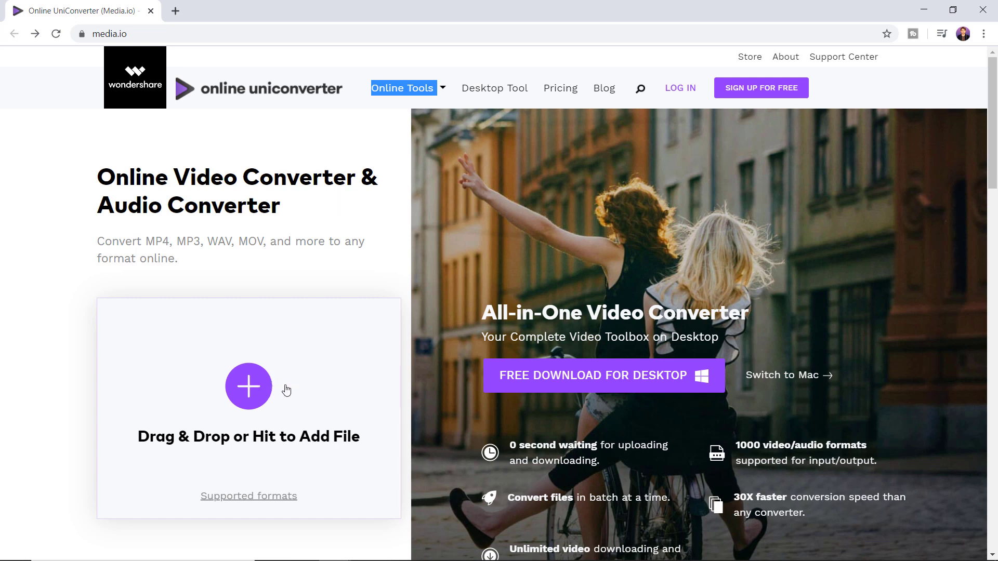
Upload the Man Texting On The Street video to the converter
click(259, 388)
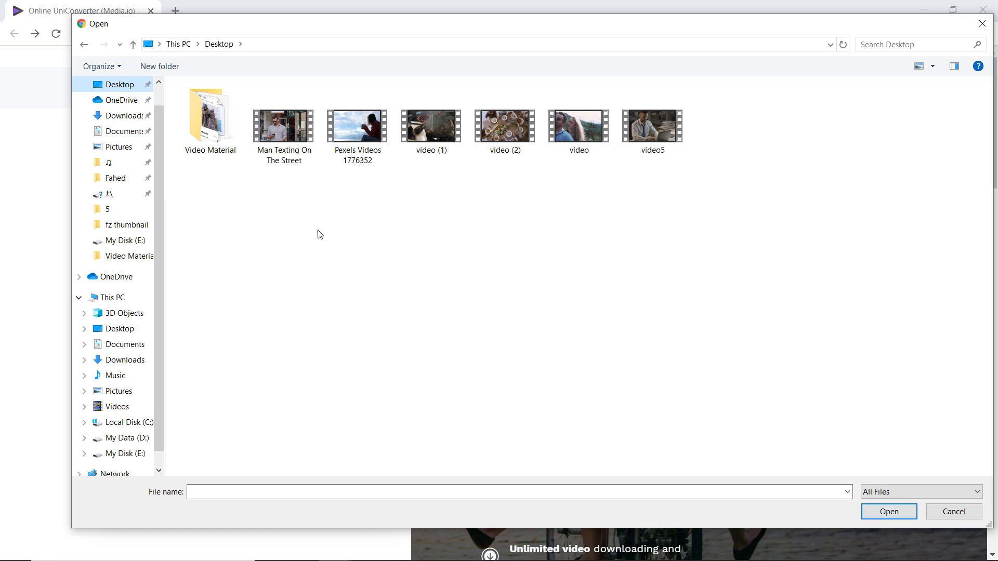
click(279, 152)
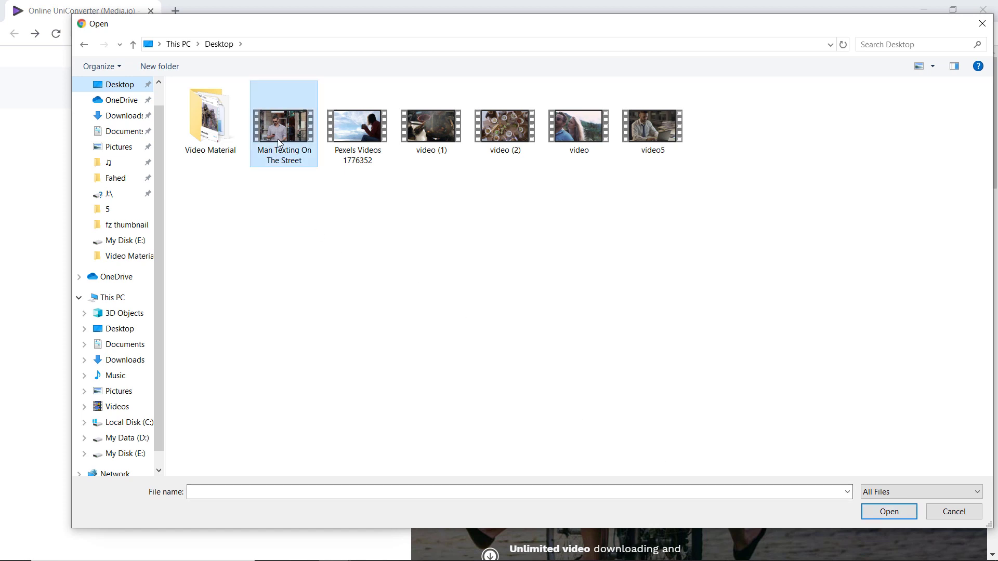
click(875, 509)
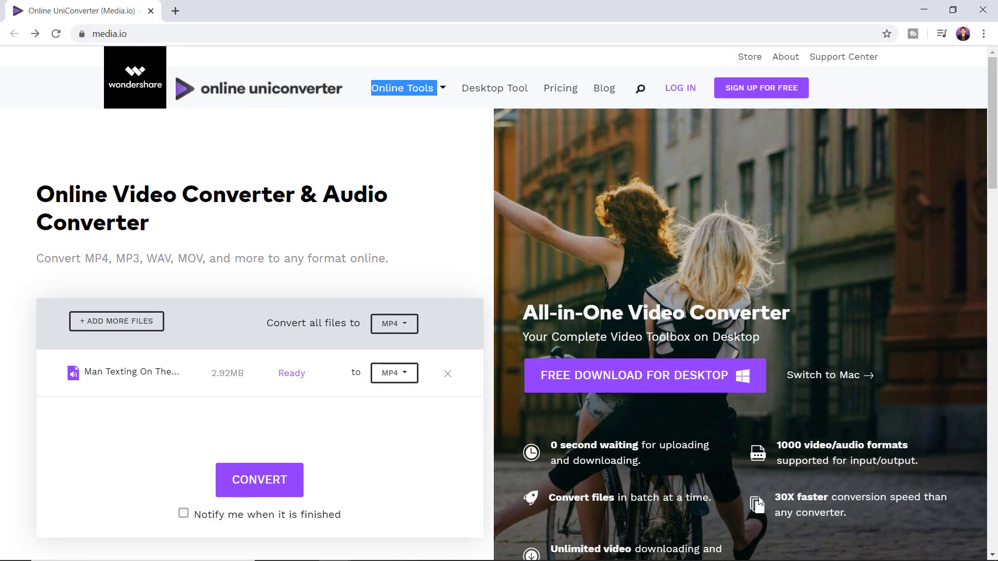
Set MP4 as the output format for the uploaded video
click(569, 441)
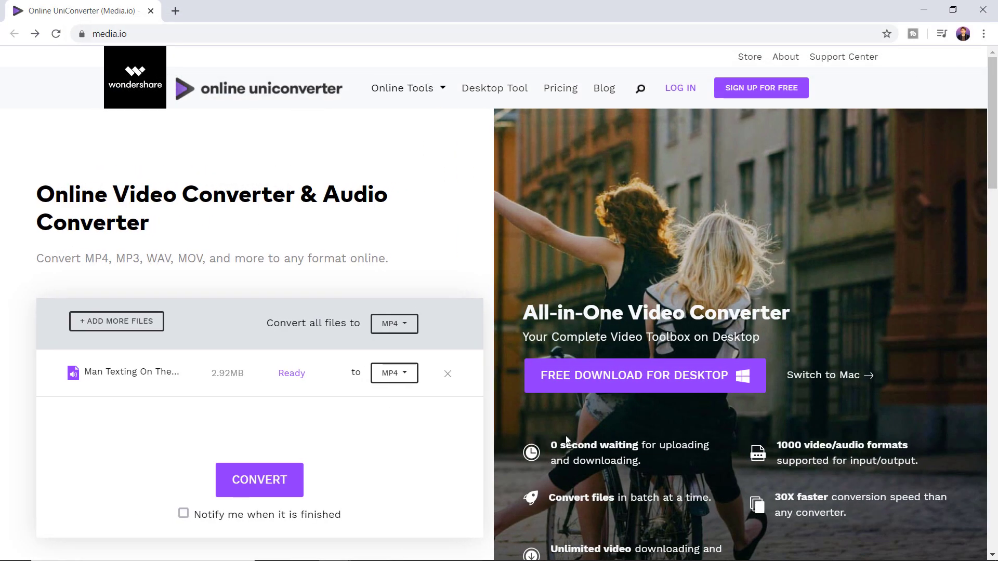
click(400, 373)
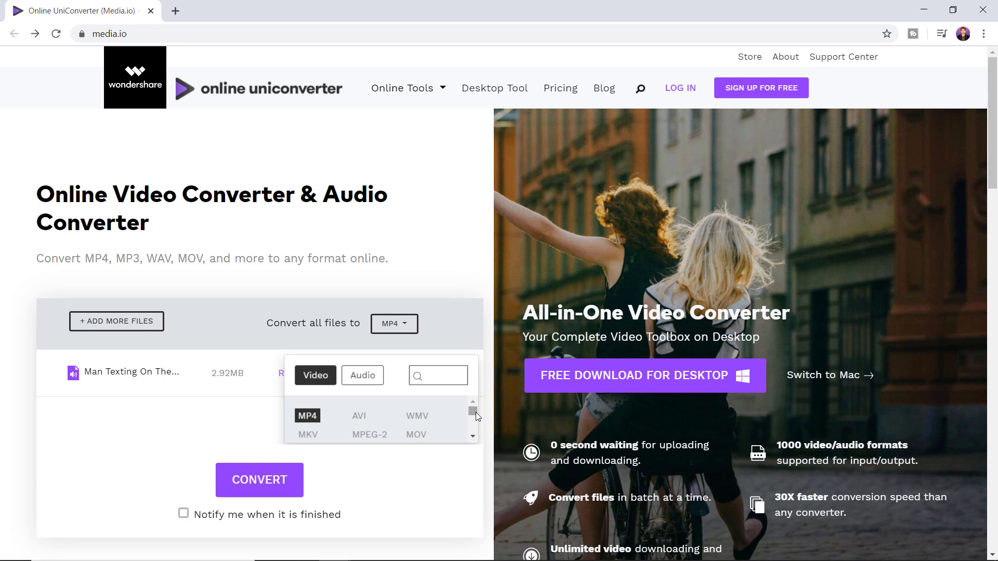
mouse_move(476, 412)
mouse_down()
mouse_move(471, 432)
mouse_move(471, 408)
mouse_up()
click(309, 423)
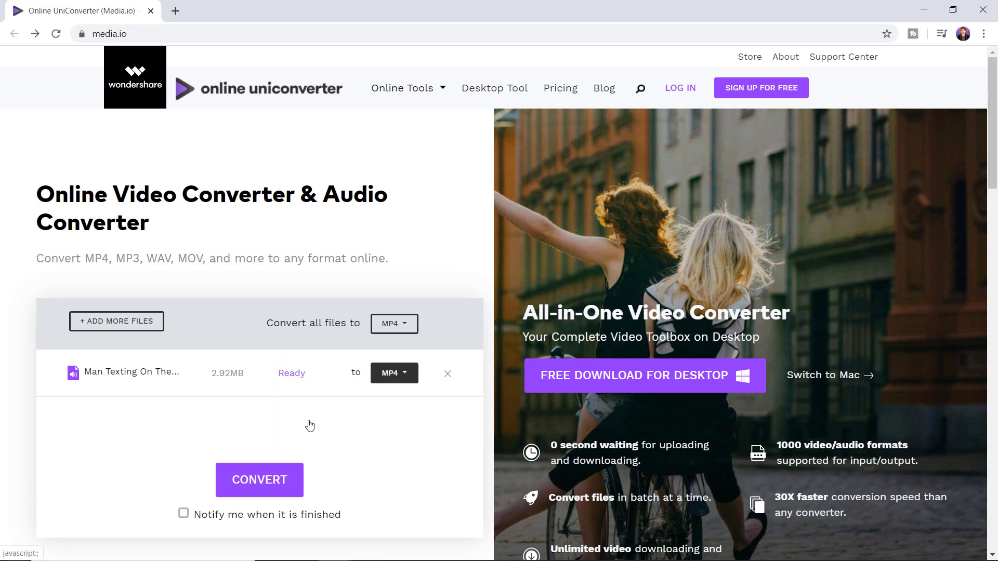
Convert and download the MP4, play the downloaded file to check it, then close the player
click(295, 481)
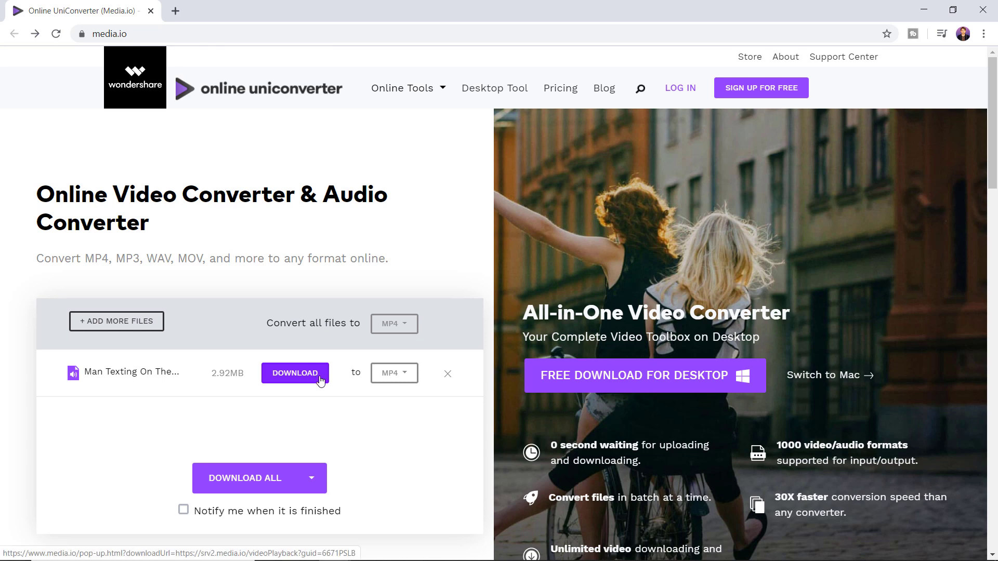
click(321, 381)
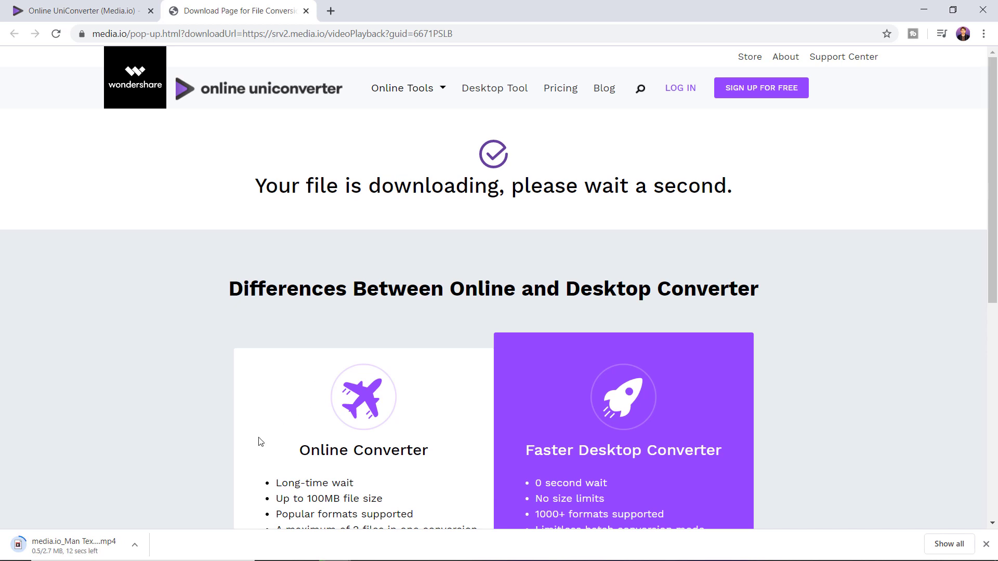
click(123, 543)
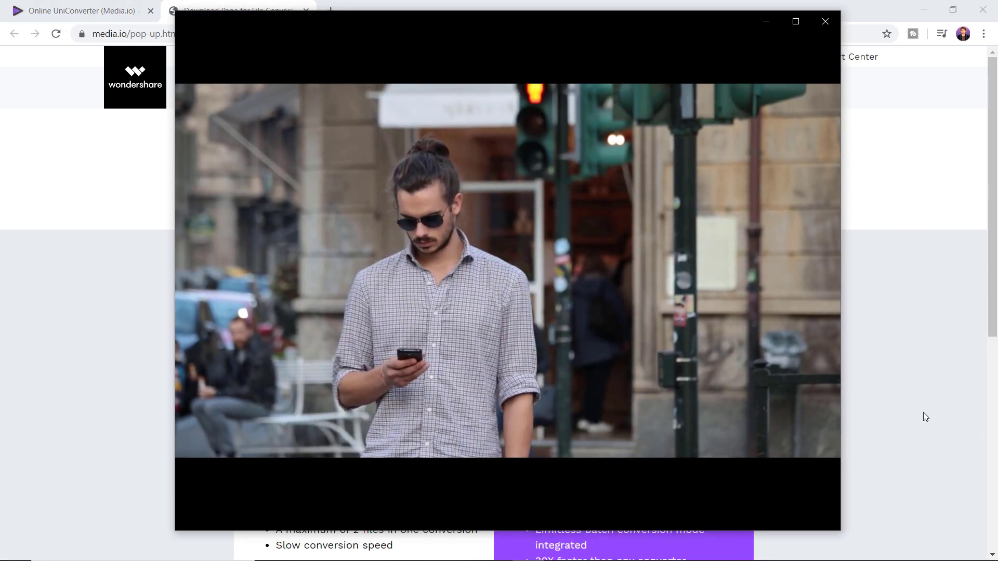
mouse_move(835, 376)
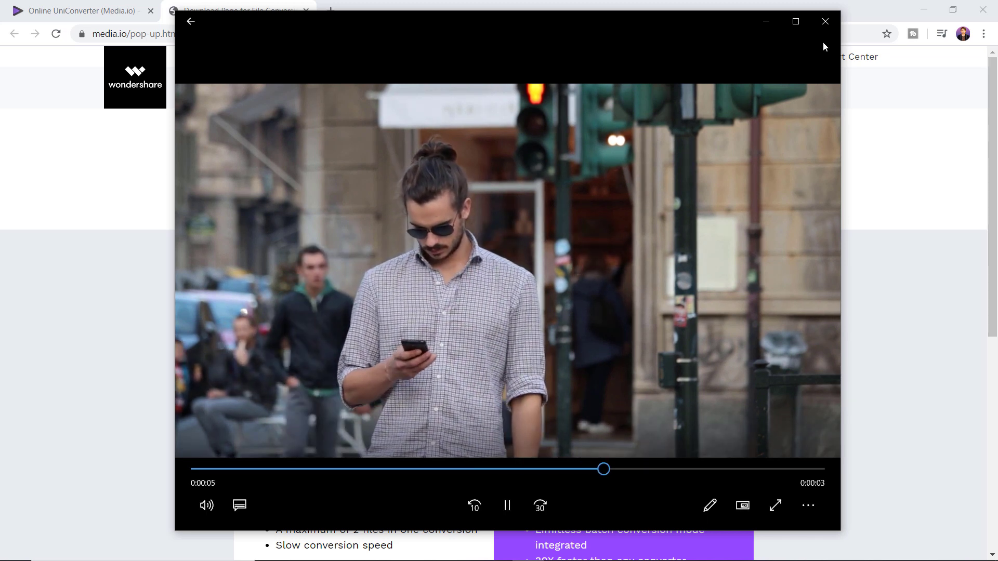
click(825, 21)
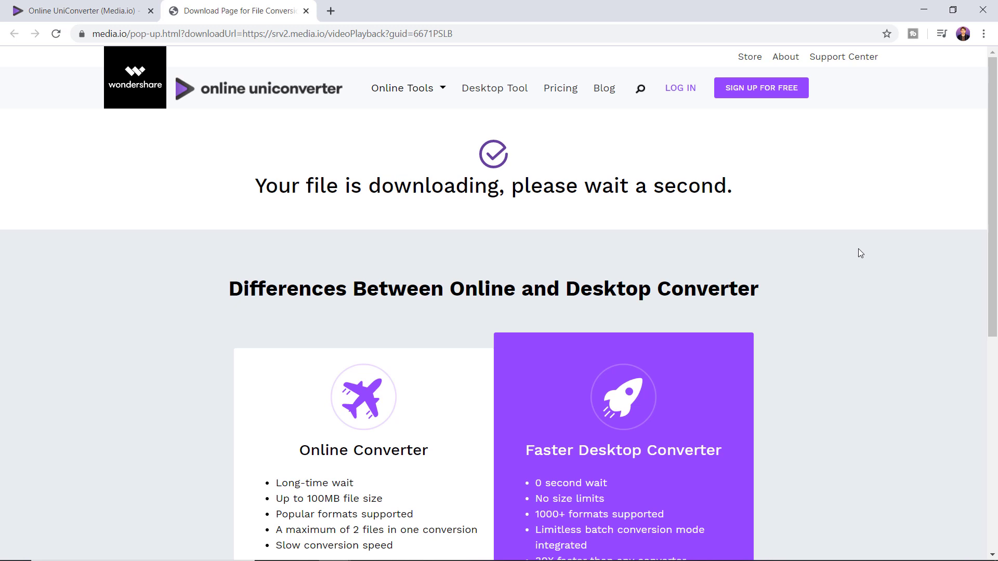
Close the download tab and go to the Video Editor under Online Tools
click(305, 11)
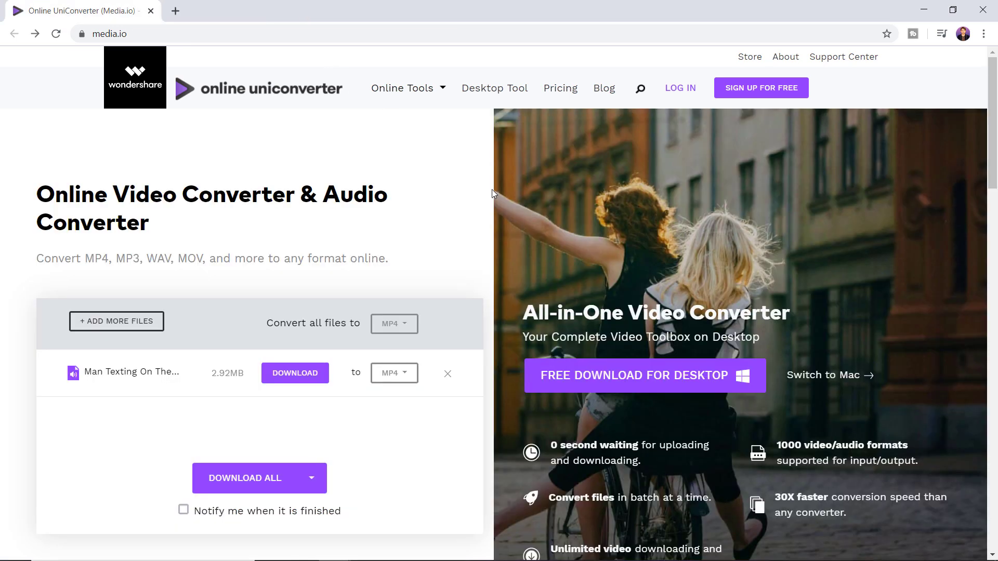
click(444, 90)
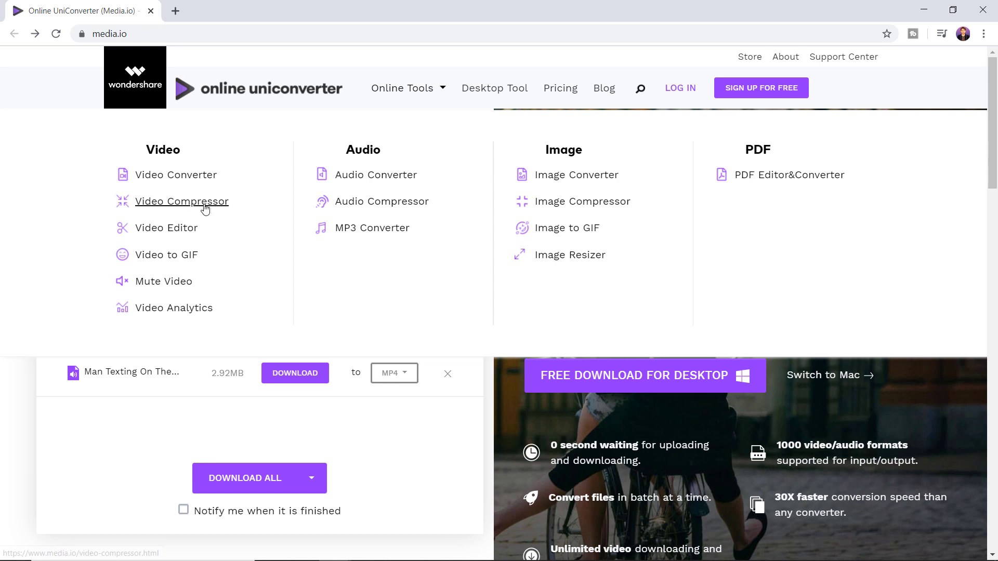
click(186, 232)
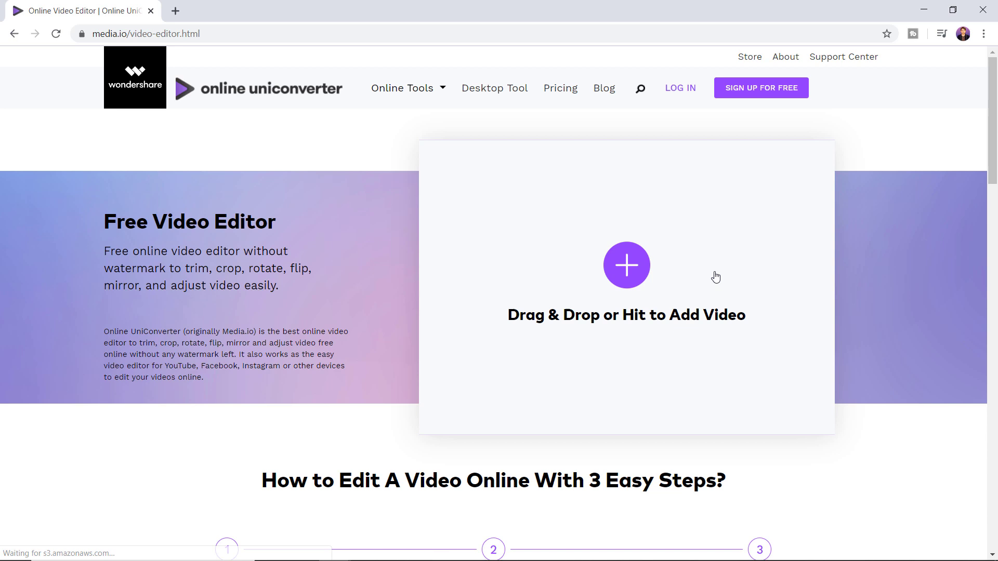
Load video5 into the video editor
click(637, 281)
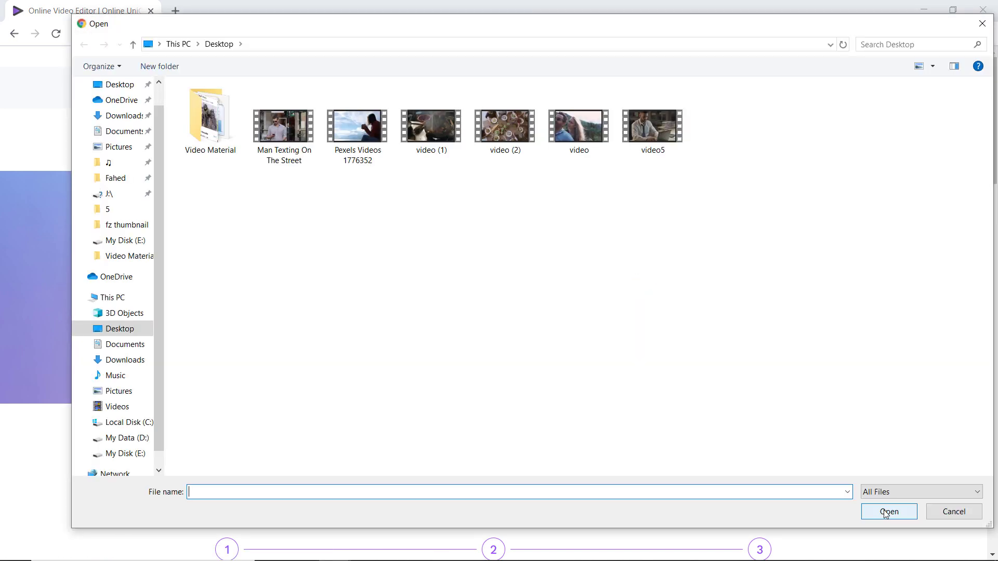
click(667, 137)
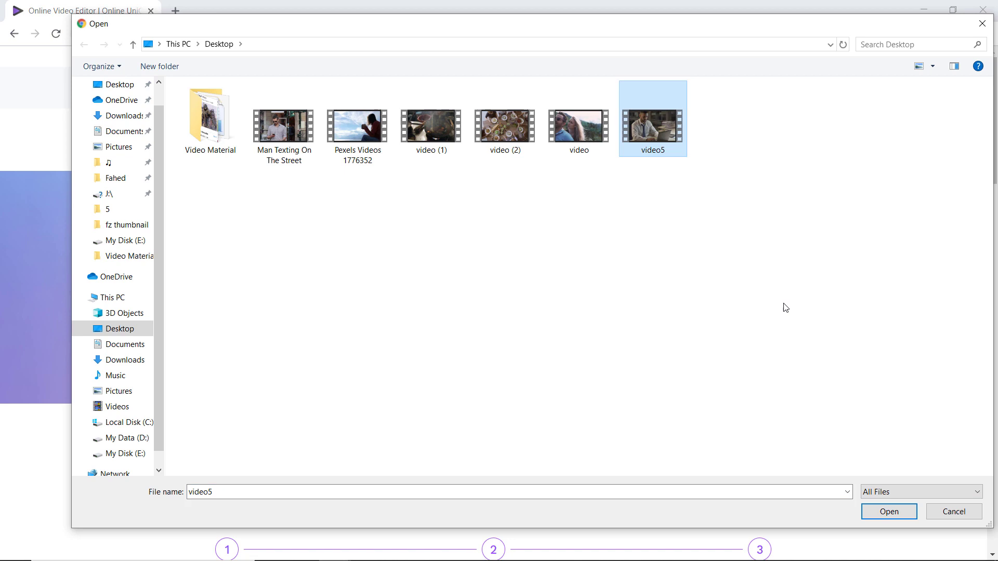
click(870, 511)
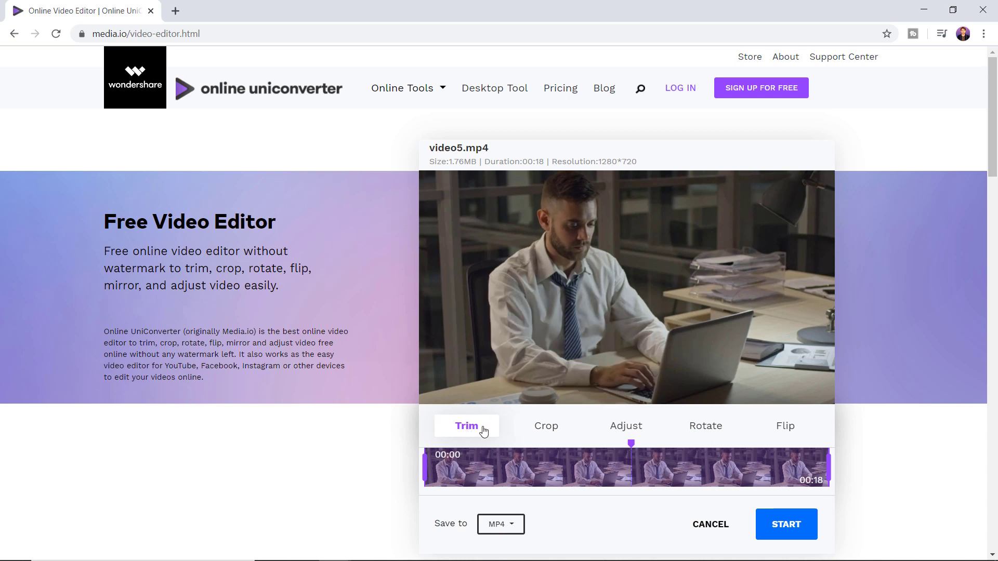
Trim video5 to run from 00:02 to 00:16
click(429, 471)
drag(428, 471, 486, 471)
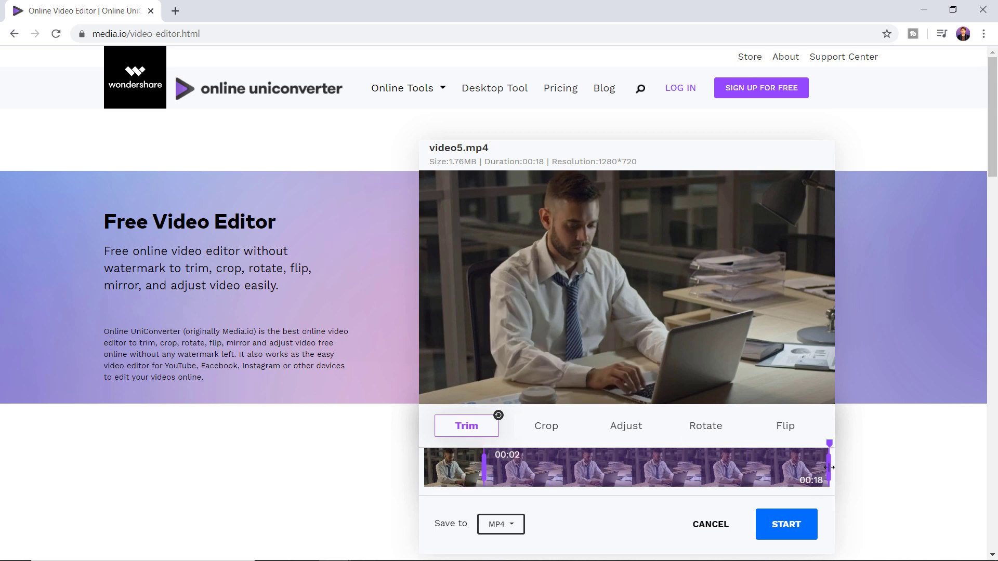
drag(828, 468, 798, 462)
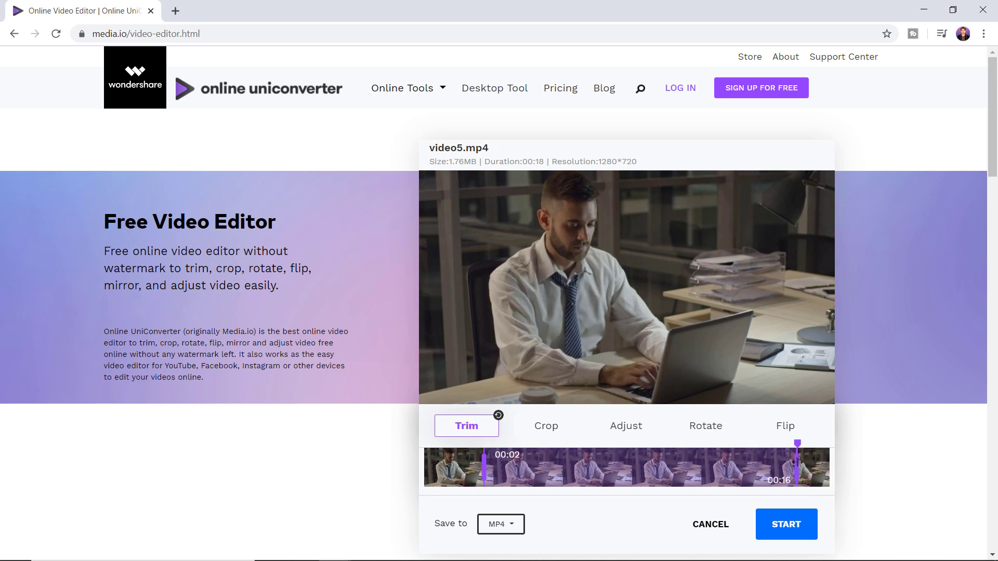
Crop the video to a customized 586x352 frame, pulling in the top-left corner and right edge
click(552, 432)
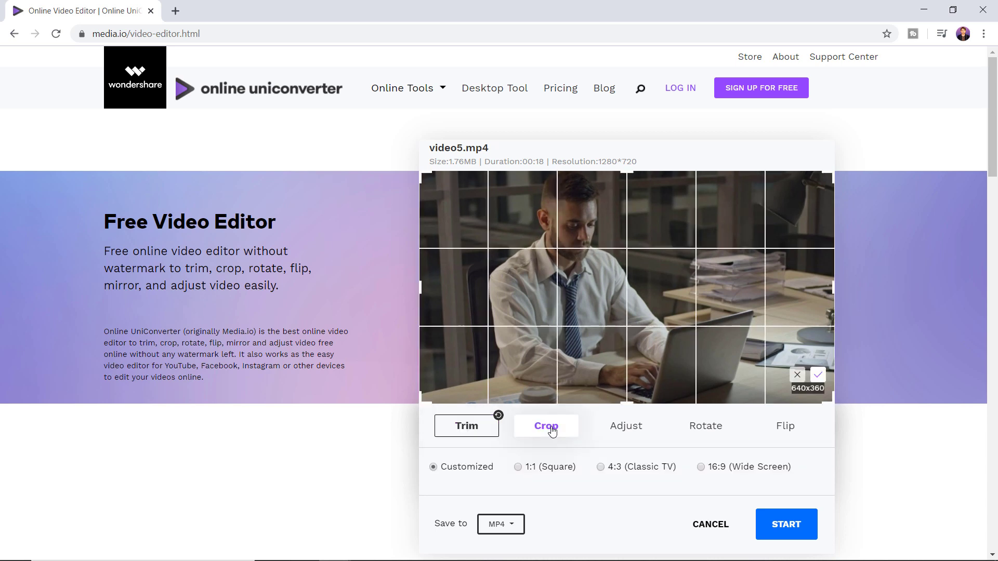
click(518, 468)
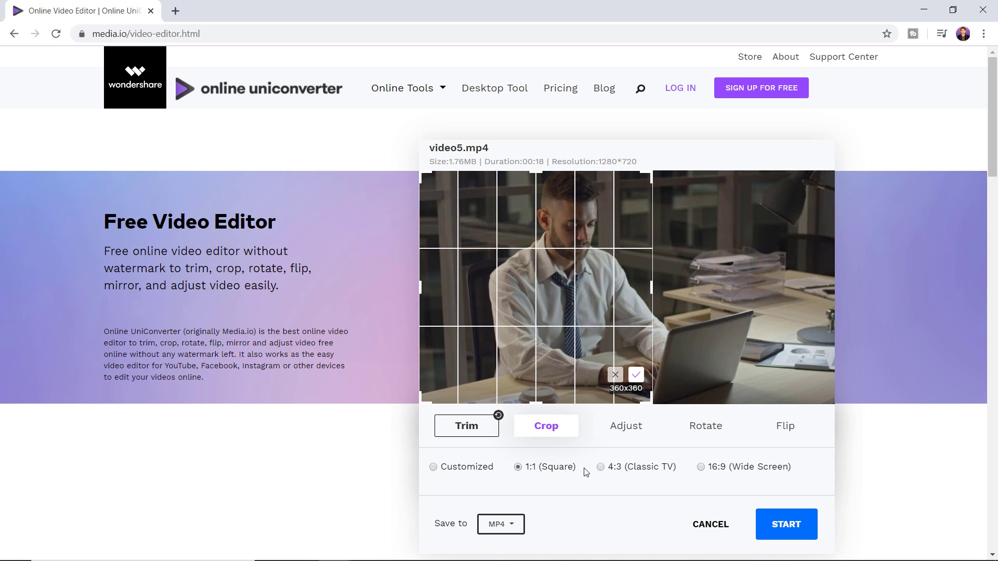
click(601, 468)
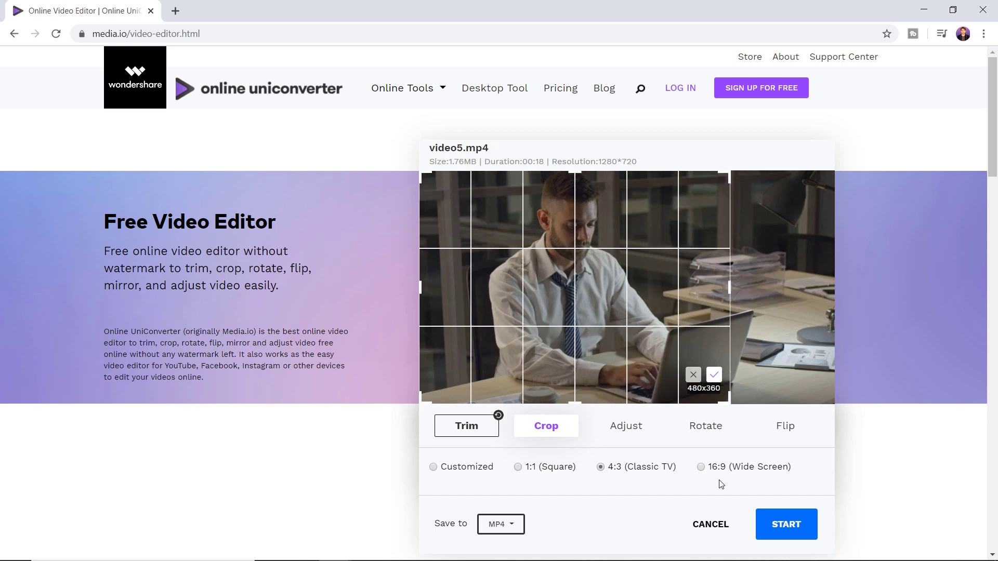
click(702, 467)
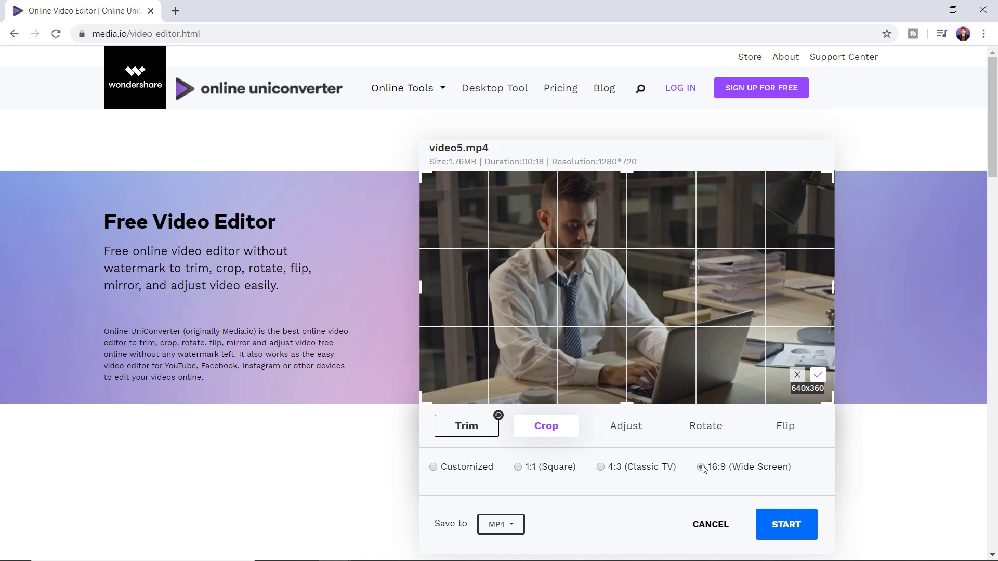
click(434, 468)
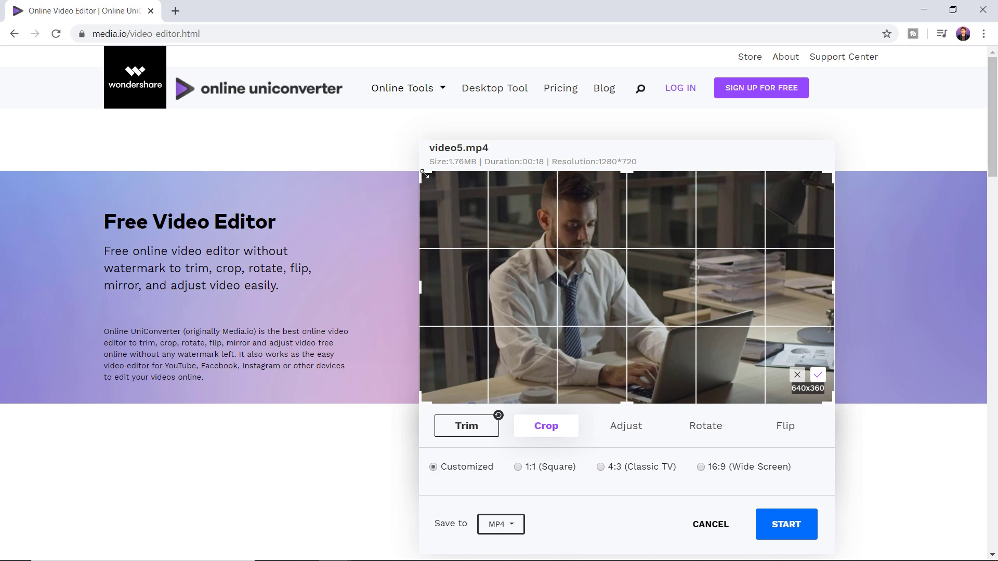
drag(423, 174, 434, 179)
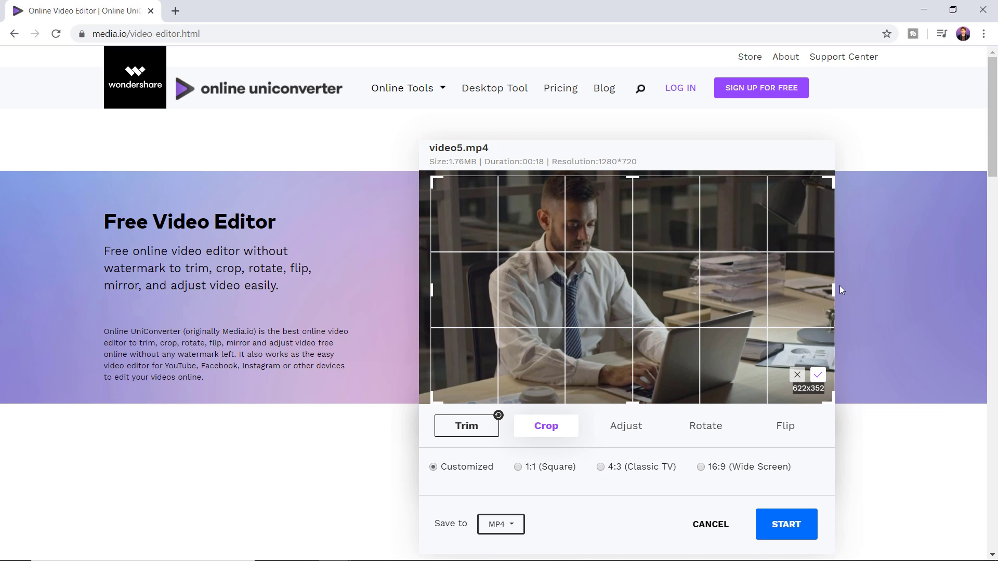
drag(833, 284, 811, 285)
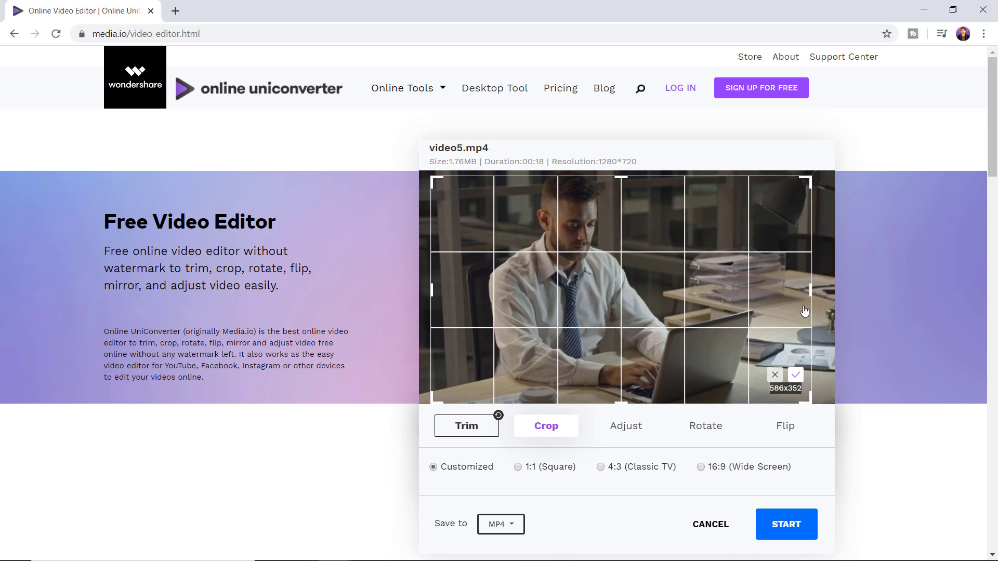
click(795, 374)
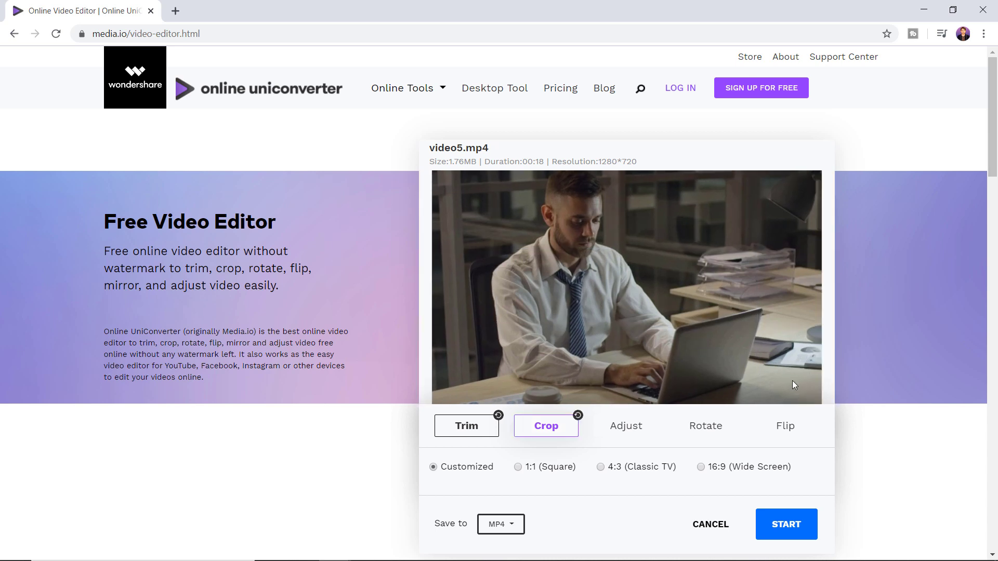
In Adjust, set saturation to 18, contrast to -4 and brightness to 7
click(632, 431)
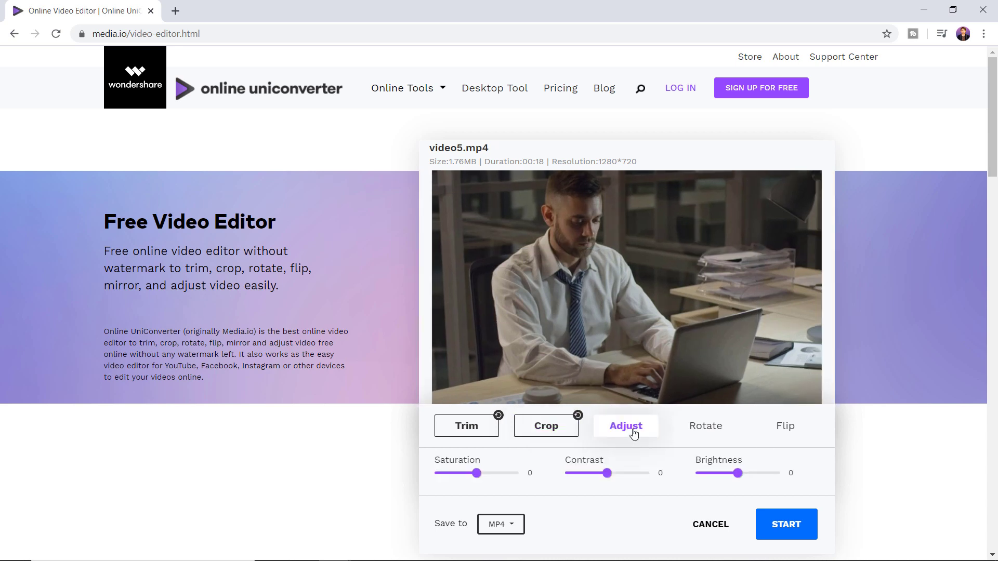
mouse_move(476, 474)
mouse_down()
mouse_move(501, 473)
mouse_move(483, 474)
mouse_up()
mouse_move(606, 473)
mouse_down()
mouse_move(626, 479)
mouse_move(607, 480)
mouse_up()
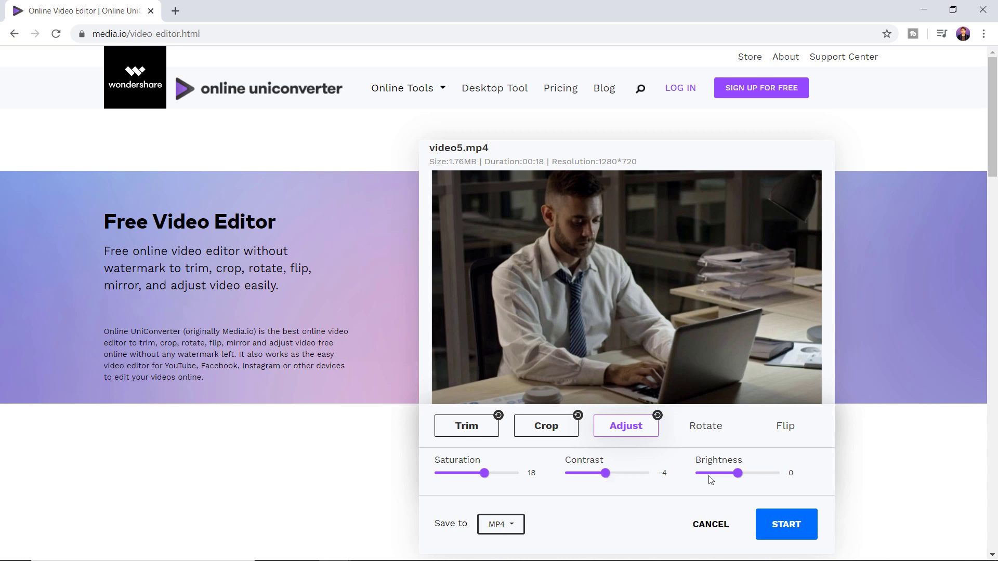
drag(738, 477, 742, 478)
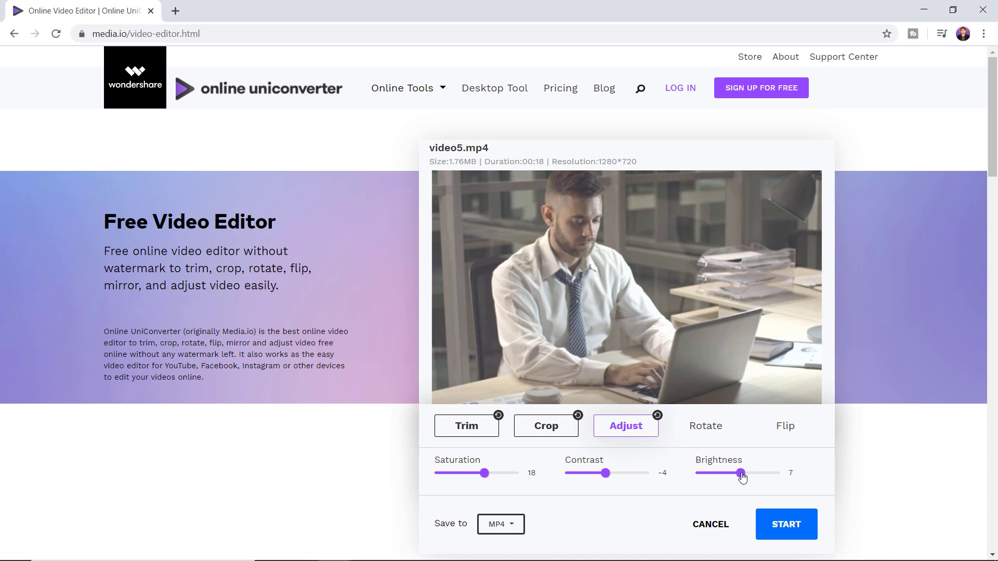
click(720, 430)
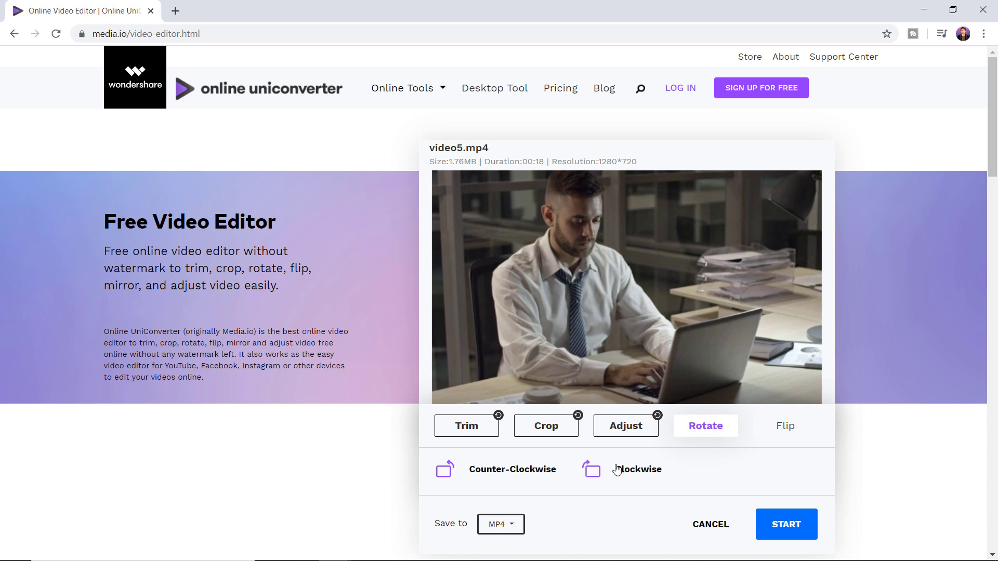
click(520, 471)
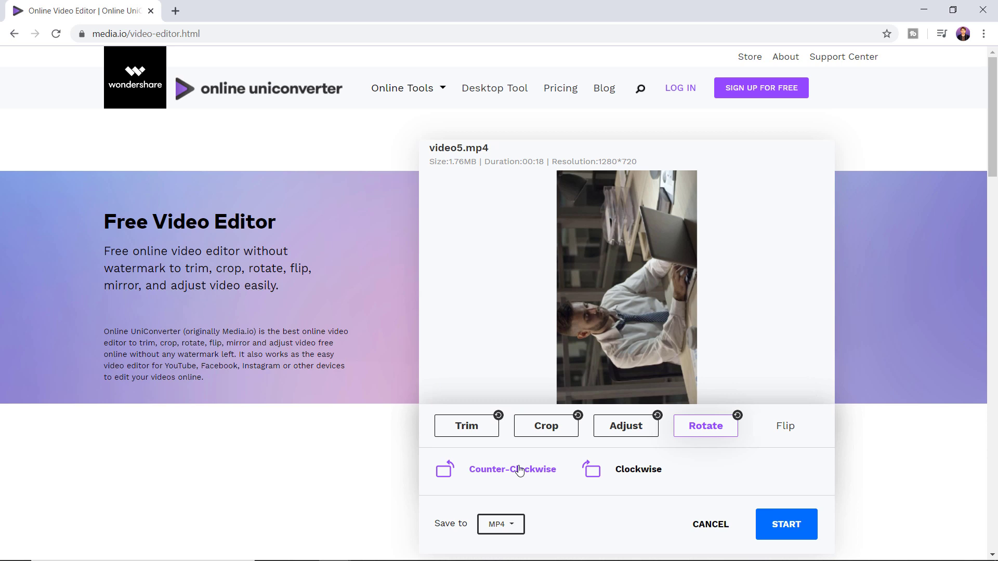
click(520, 470)
click(520, 470)
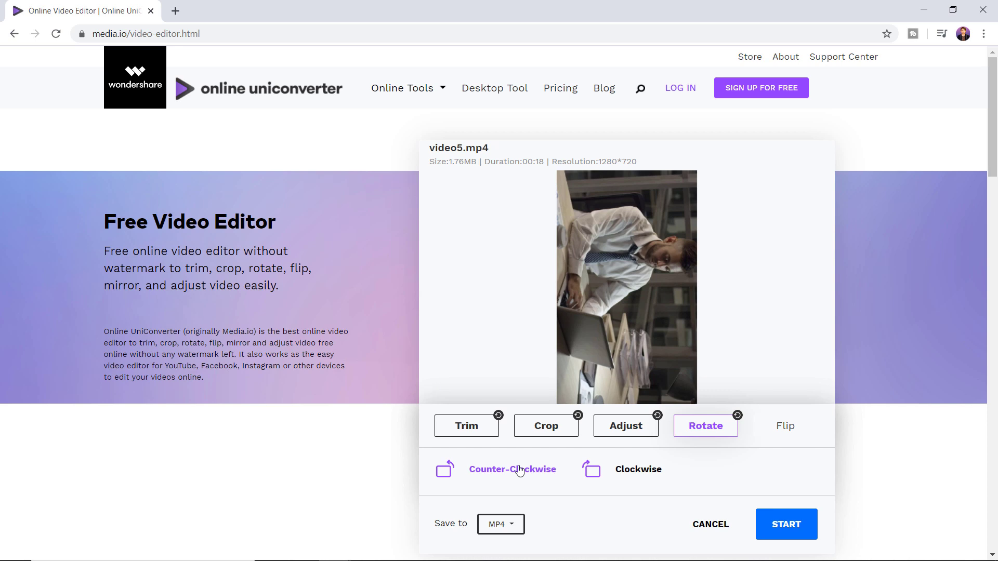
click(519, 469)
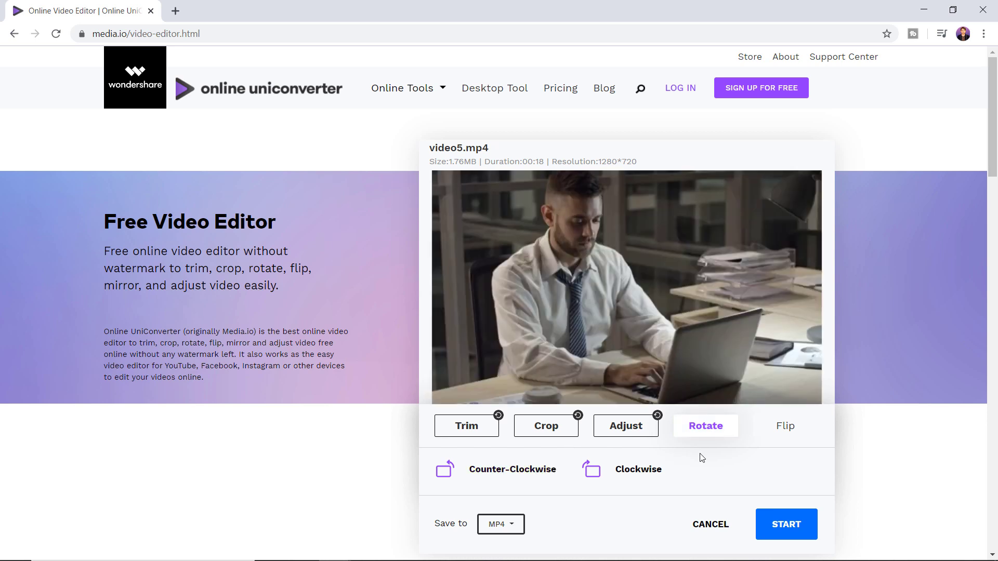
click(770, 433)
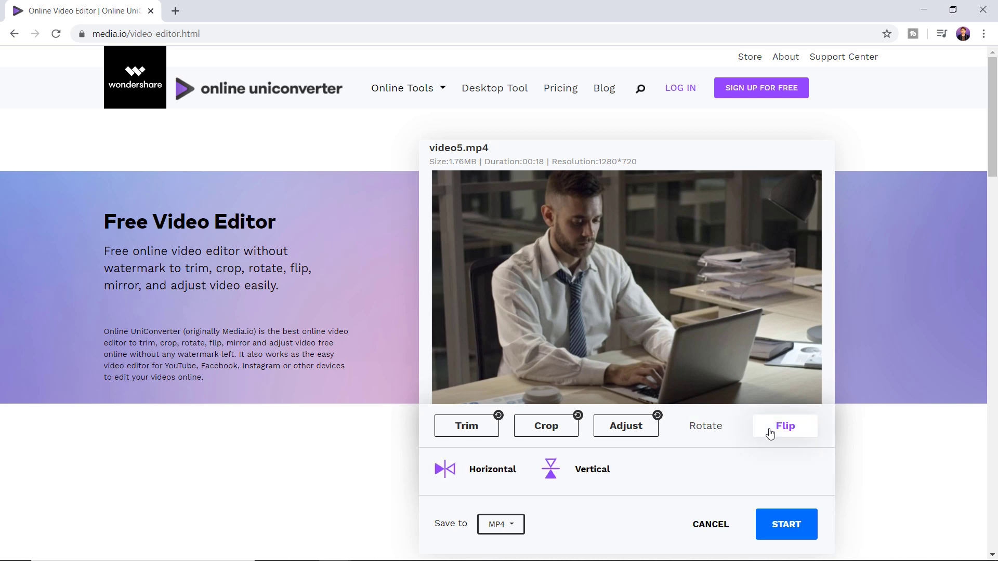
click(495, 472)
click(586, 471)
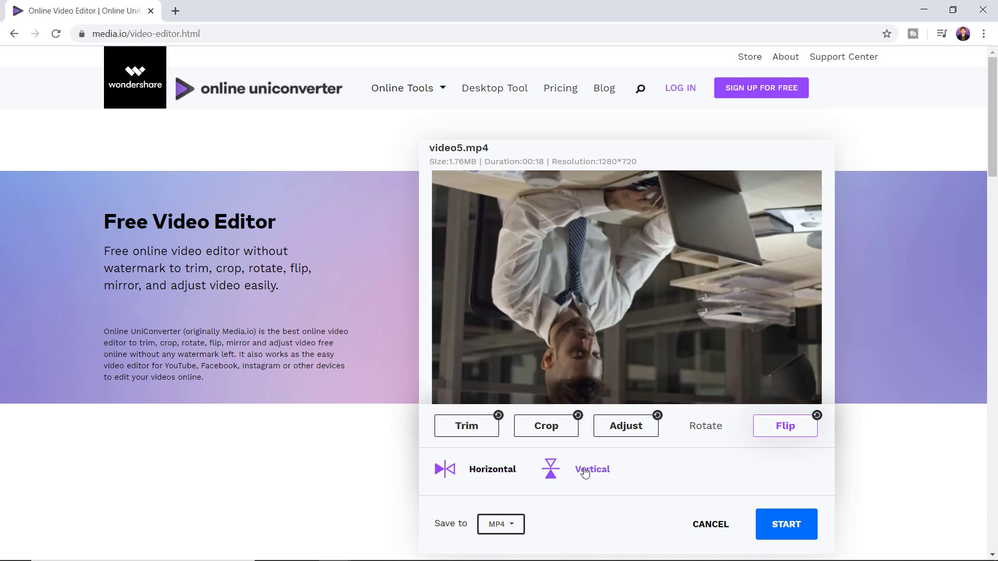
click(586, 471)
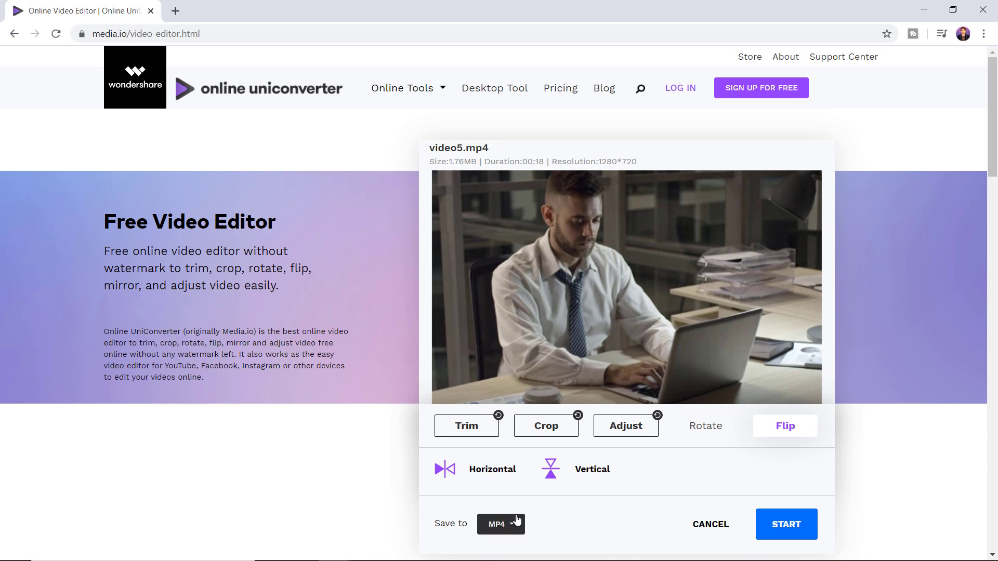
Keep MP4 as the save format, process the edited video, and save video5.MP4
drag(994, 161, 996, 186)
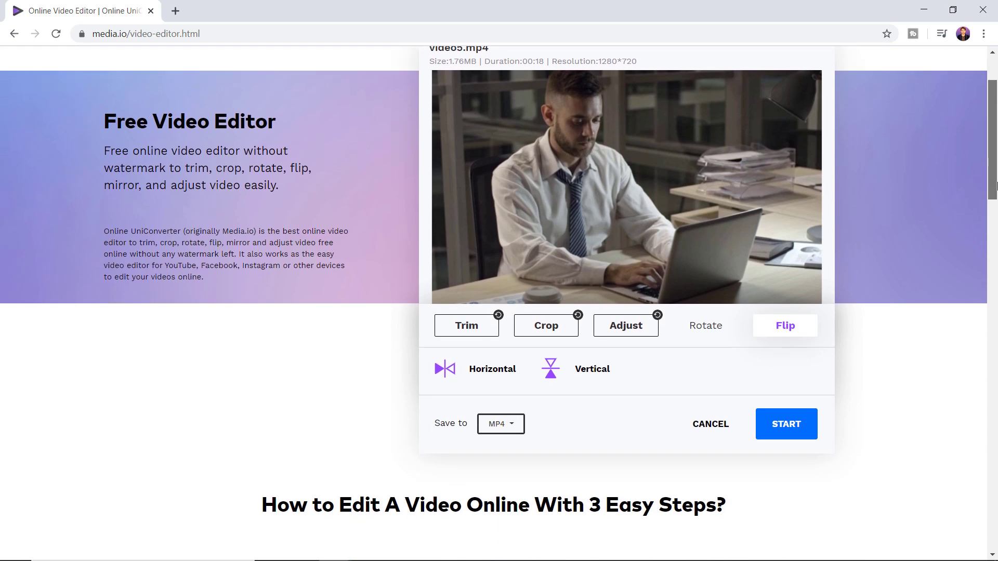
click(515, 427)
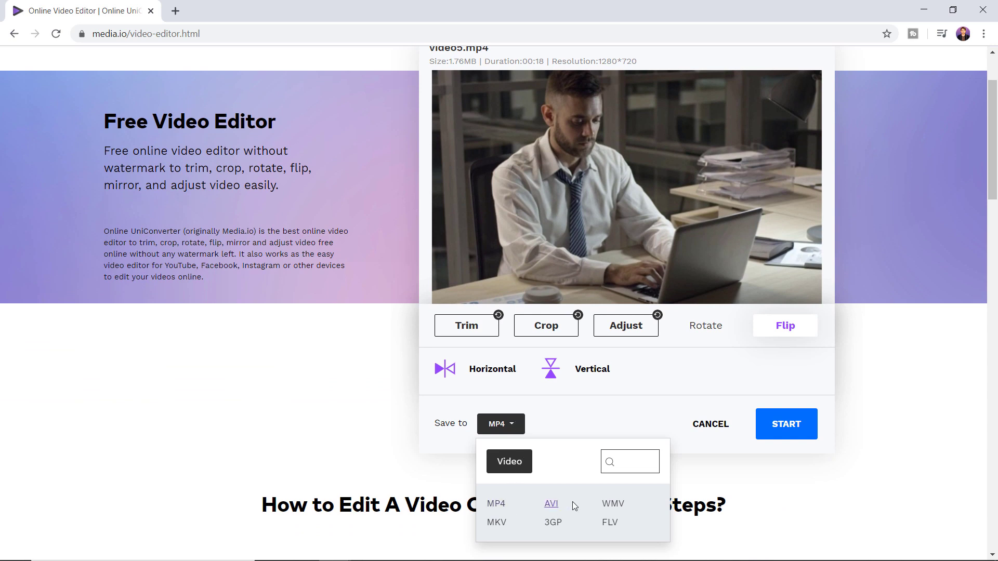
click(497, 504)
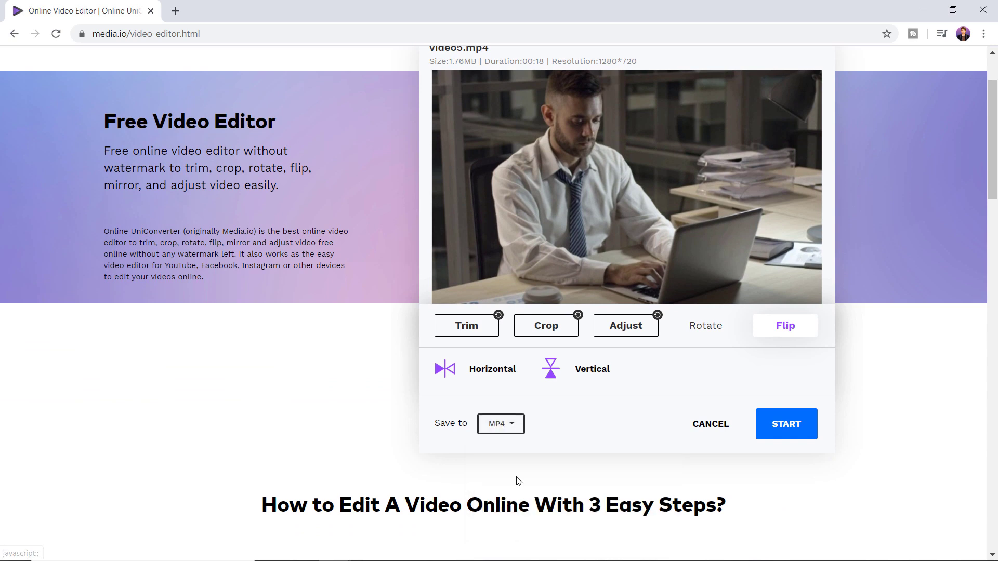
click(807, 430)
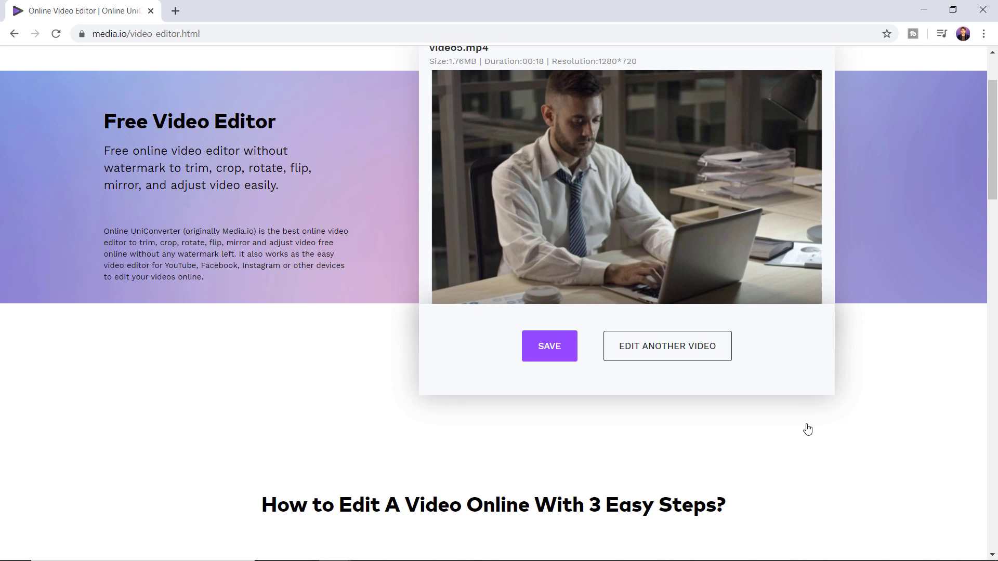
click(571, 351)
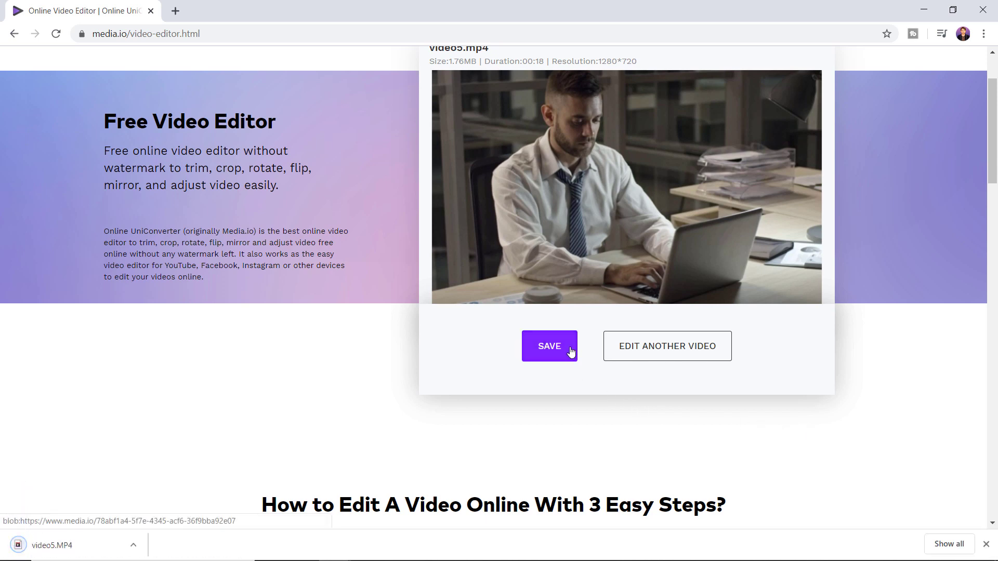
Watch video5.MP4 from the download bar in Movies & TV, then close the player
click(87, 547)
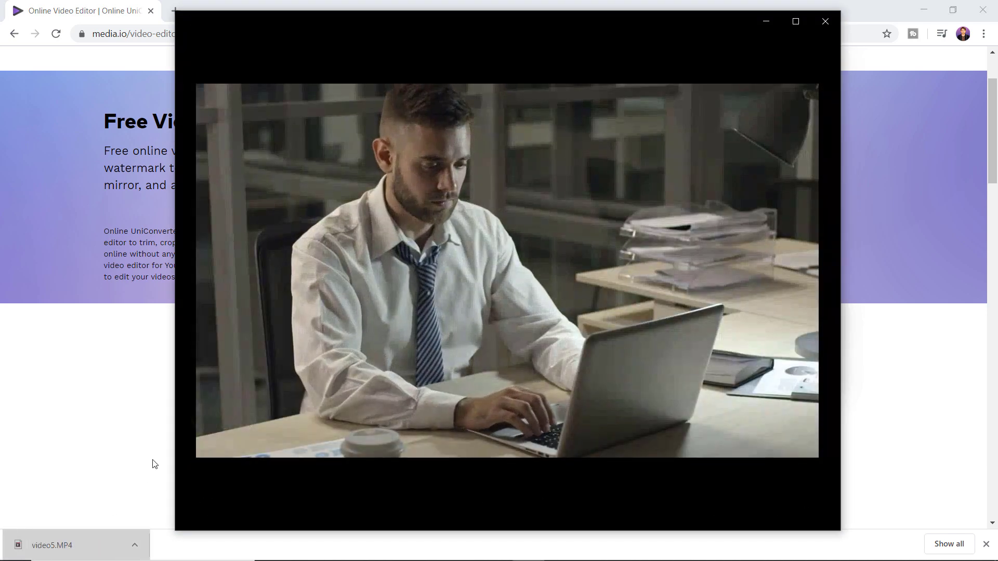
mouse_move(231, 427)
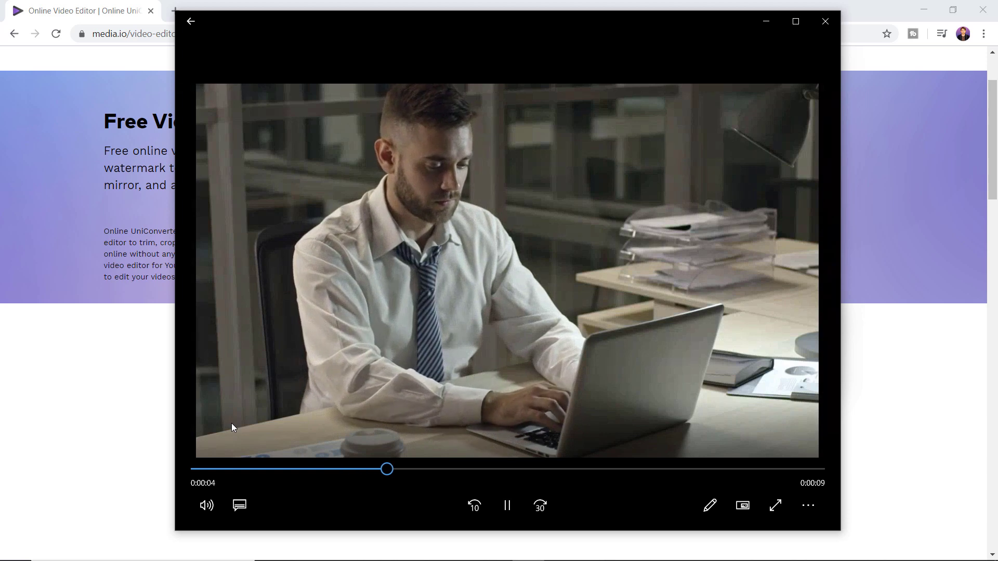
click(825, 20)
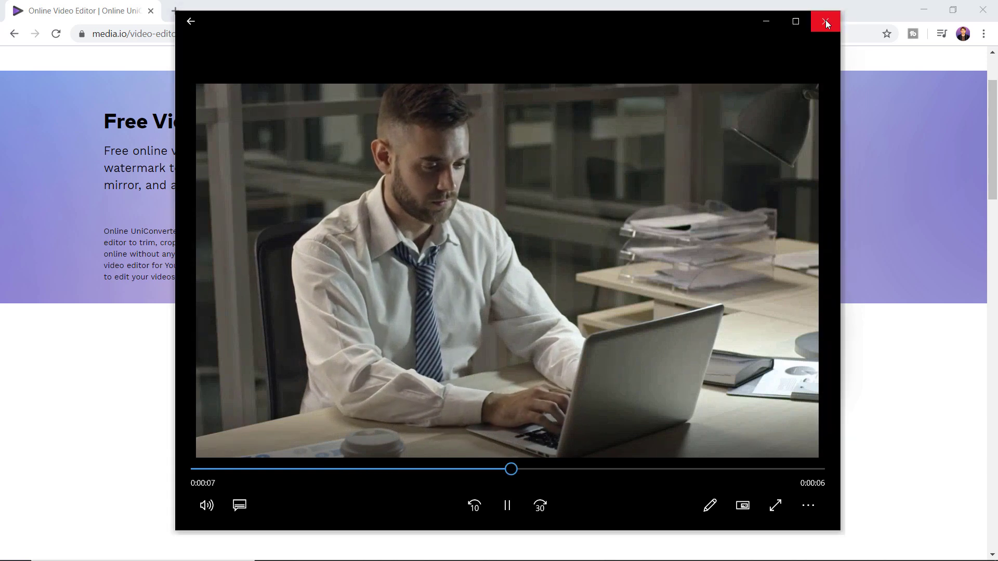